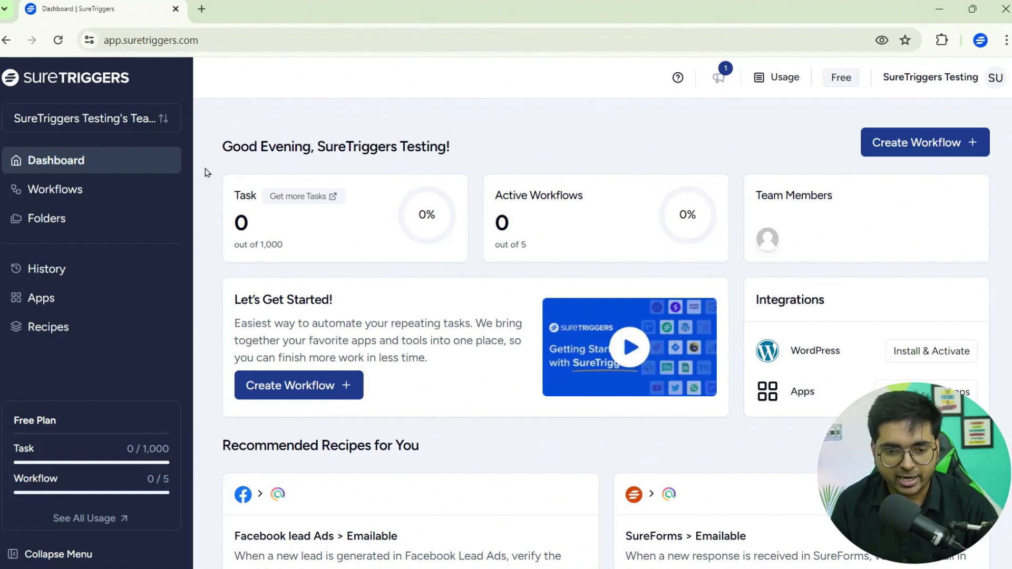
- Create a new workflow named "Google Sheets To WhatsApp"
left_click(103, 200)
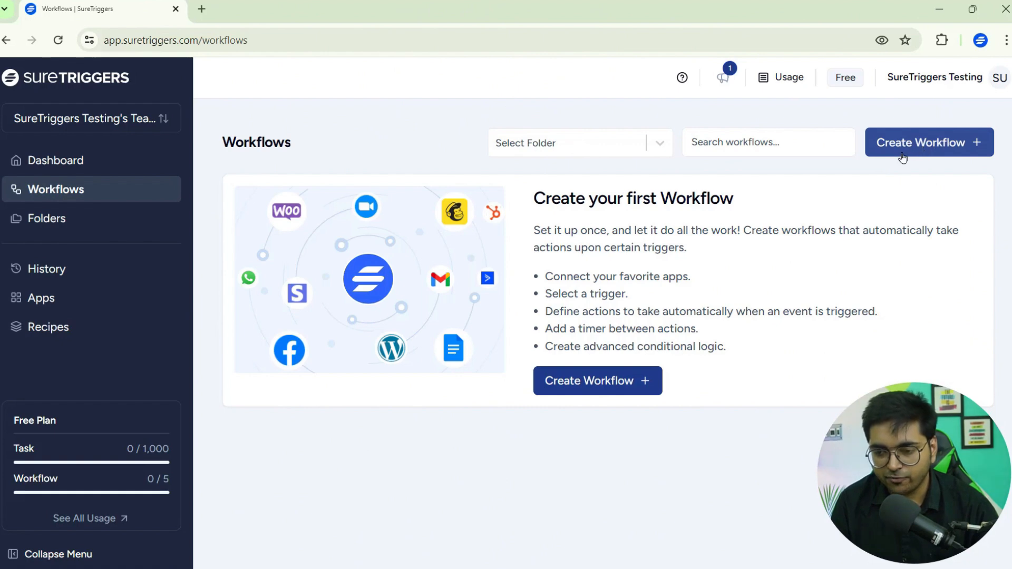
left_click(928, 147)
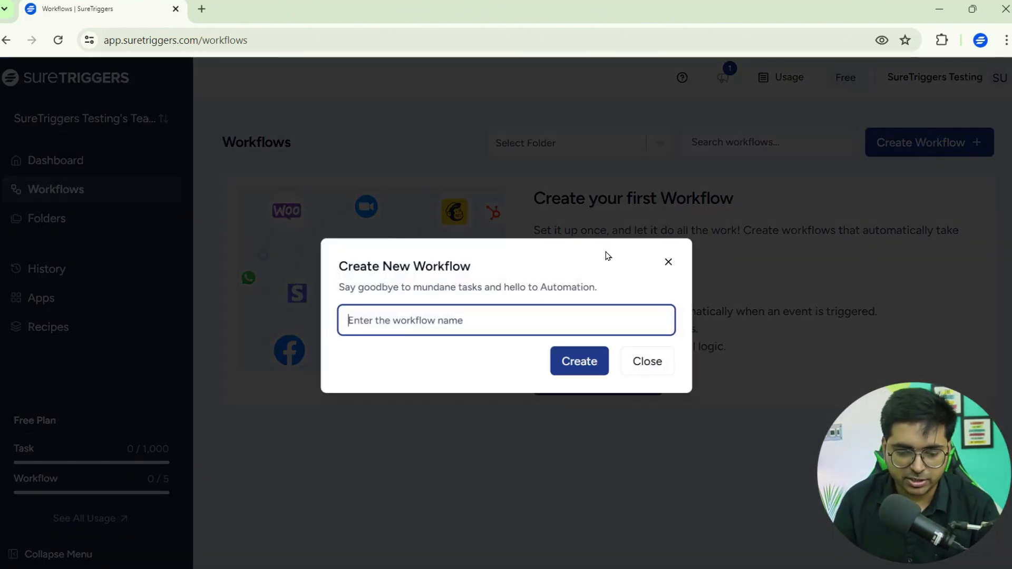
type("Go")
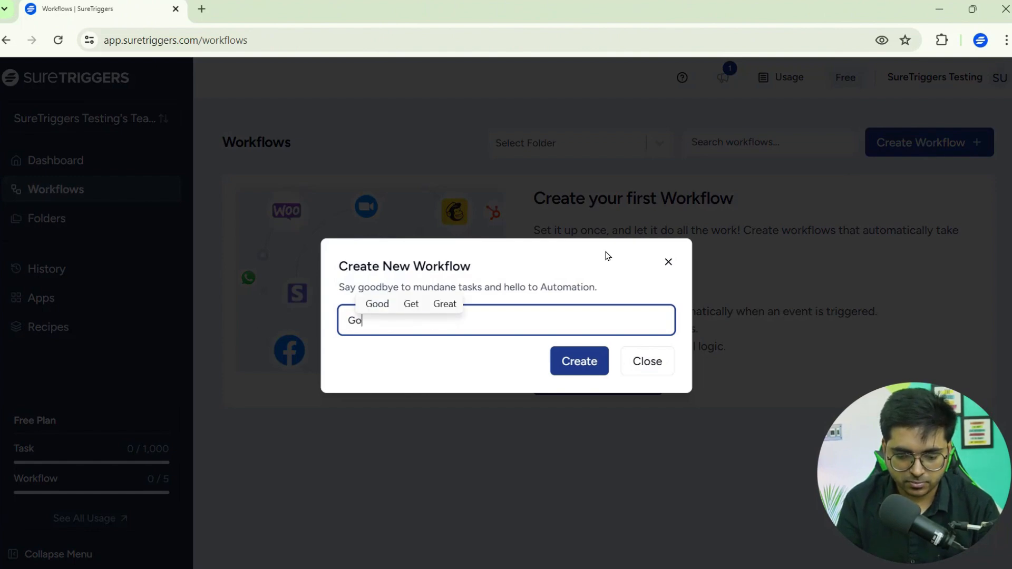
type("ogle Sheets To WhatsApp")
left_click(576, 356)
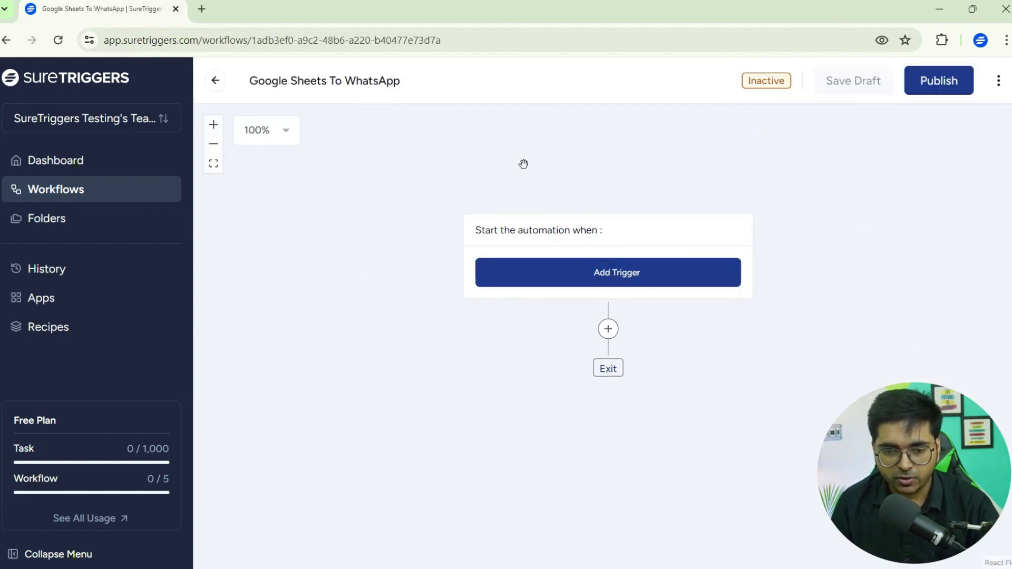
- Open the MyCustomers spreadsheet in Google Sheets in a separate browser tab and return to the SureTriggers workflow
left_click_drag(532, 166, 524, 128)
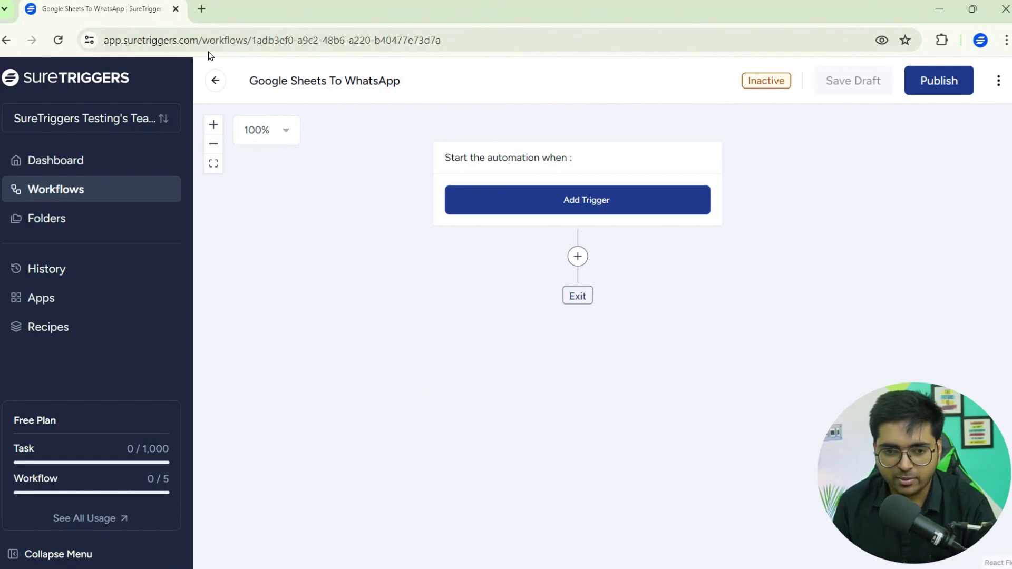
left_click(203, 10)
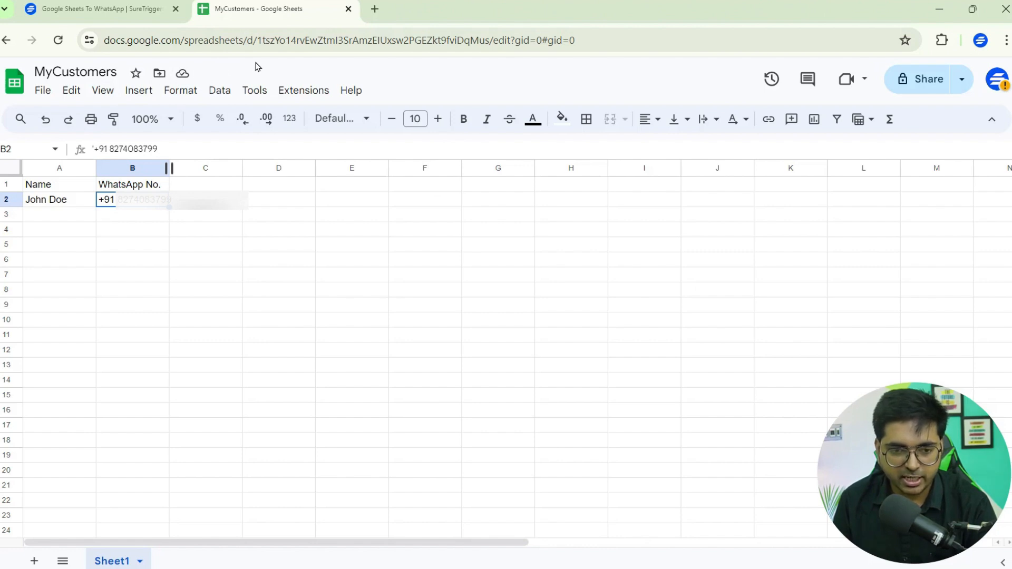
left_click(128, 3)
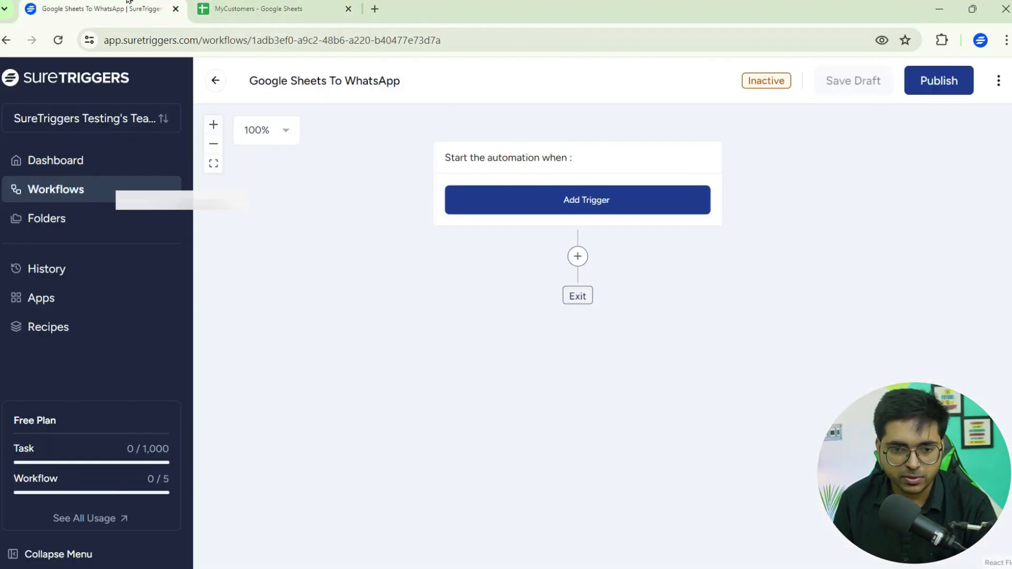
- Add Google Sheets Trigger as the app that starts the workflow
left_click(555, 213)
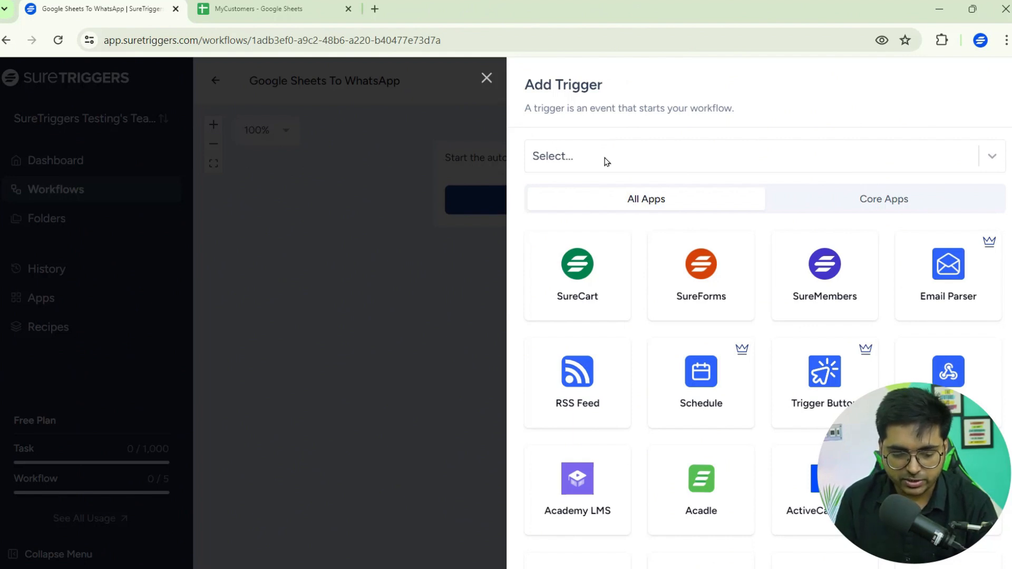
type("google sheets")
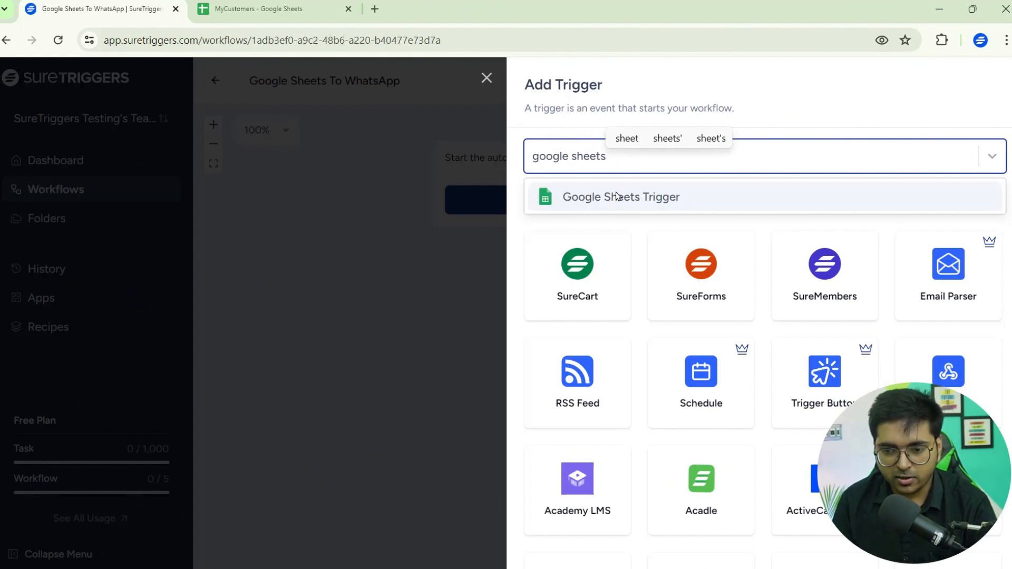
left_click(616, 196)
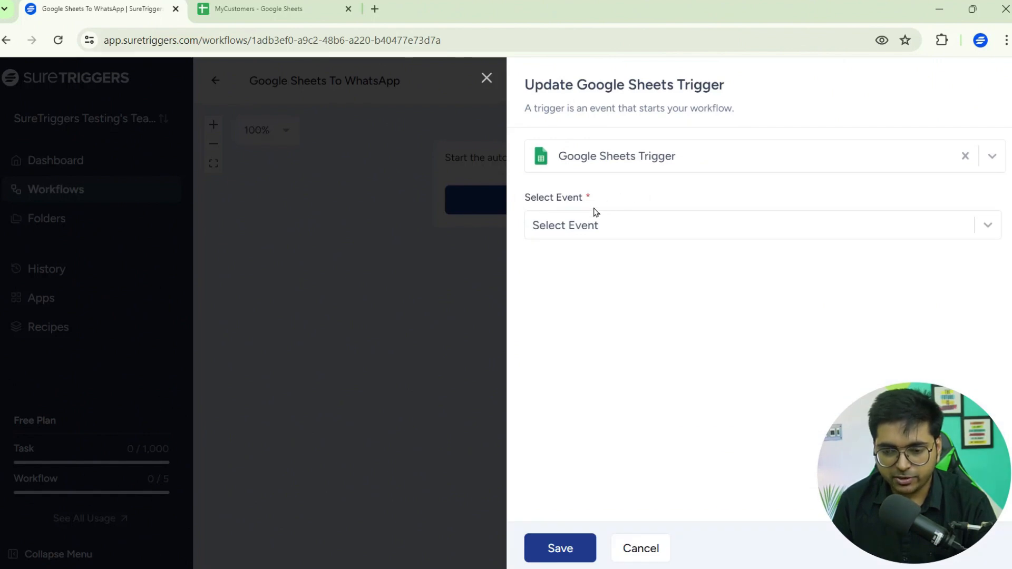
- Set the trigger event to New or Updated Spreadsheet Row and copy the webhook URL
left_click(581, 223)
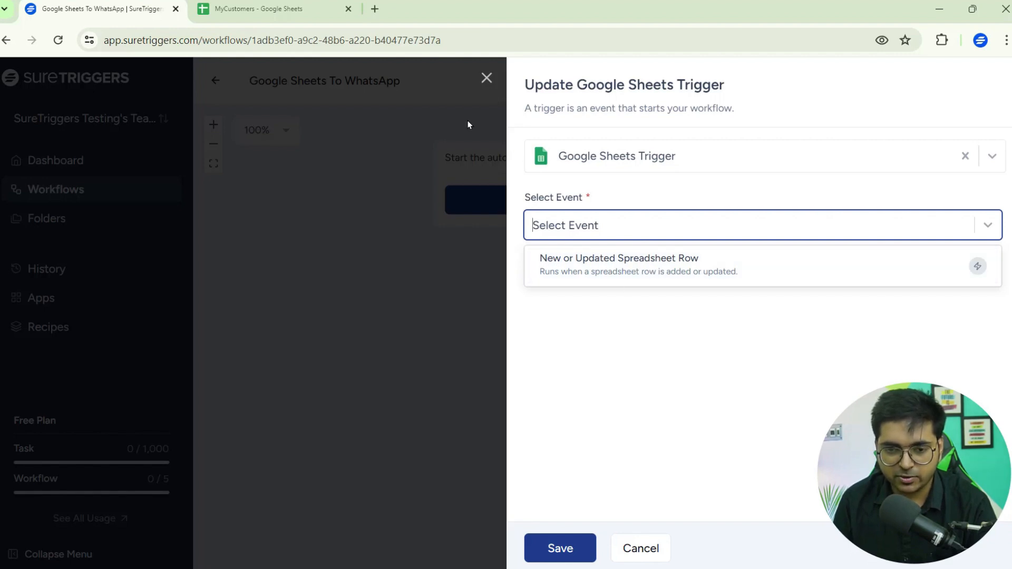
left_click(311, 5)
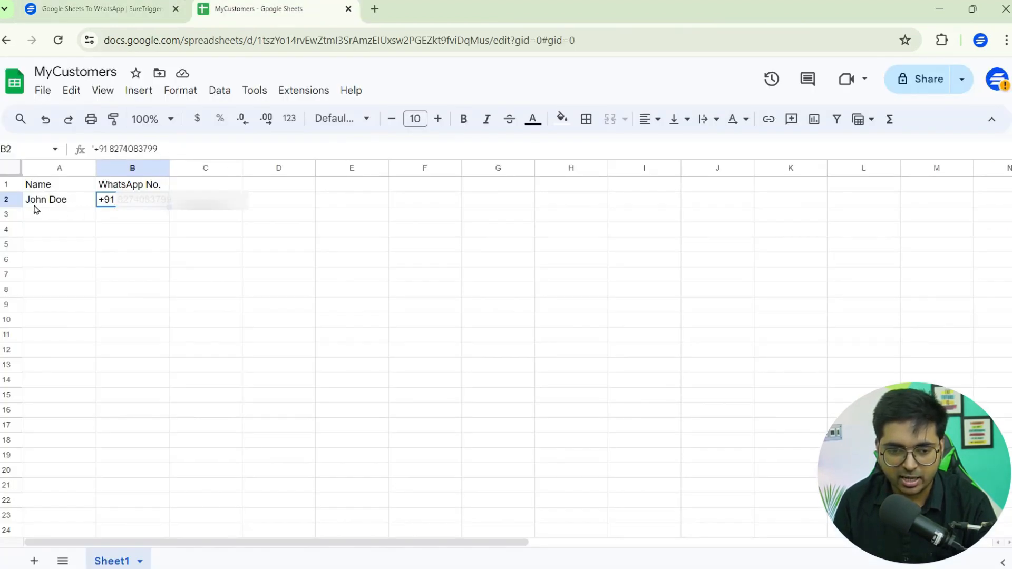
left_click(144, 5)
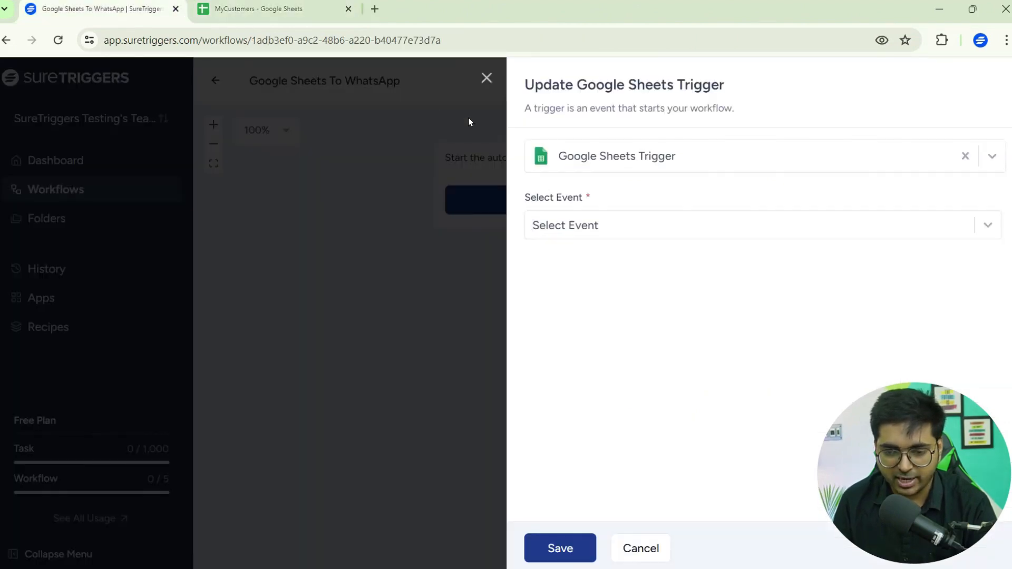
left_click(609, 225)
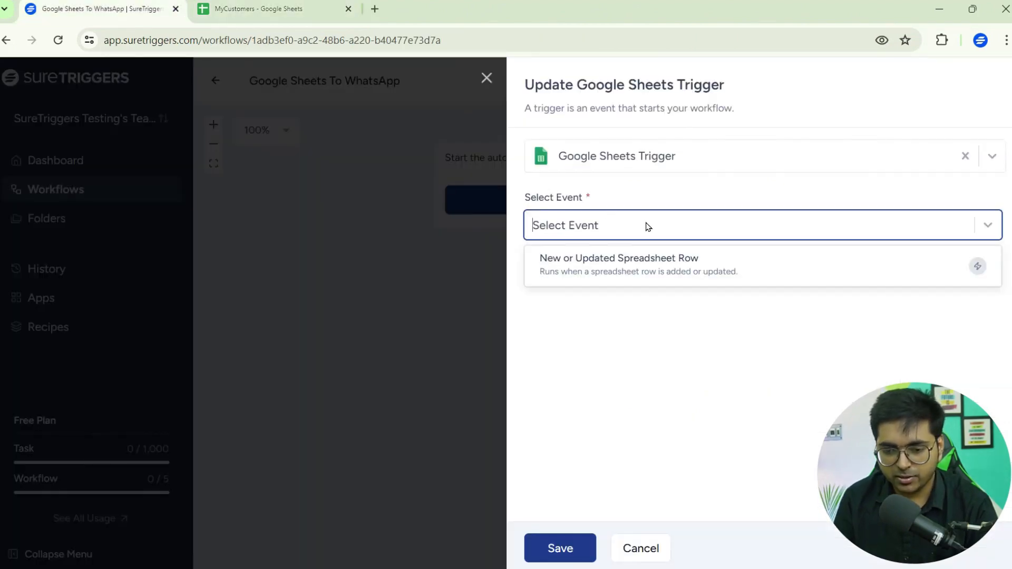
left_click(621, 271)
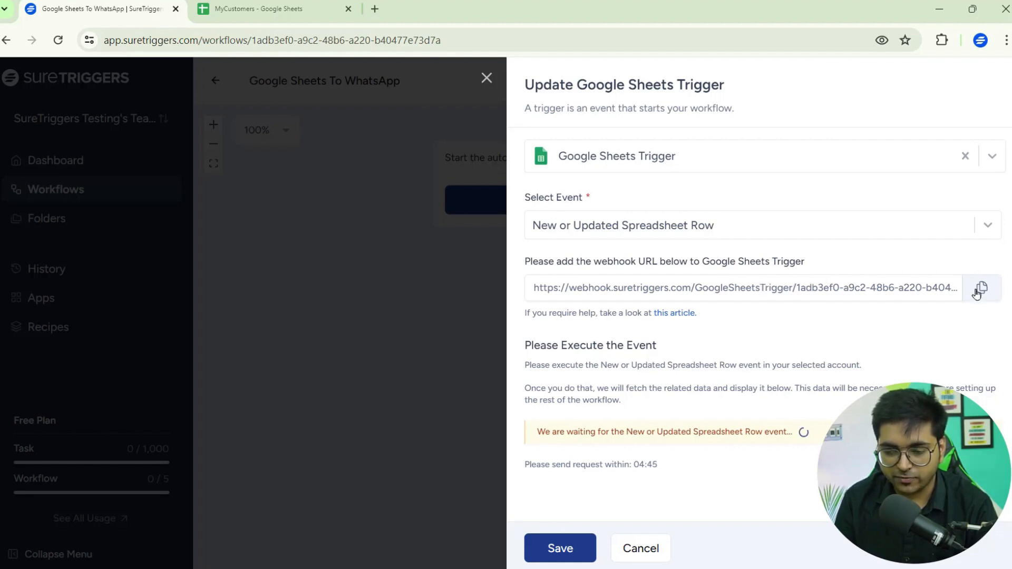
left_click(976, 294)
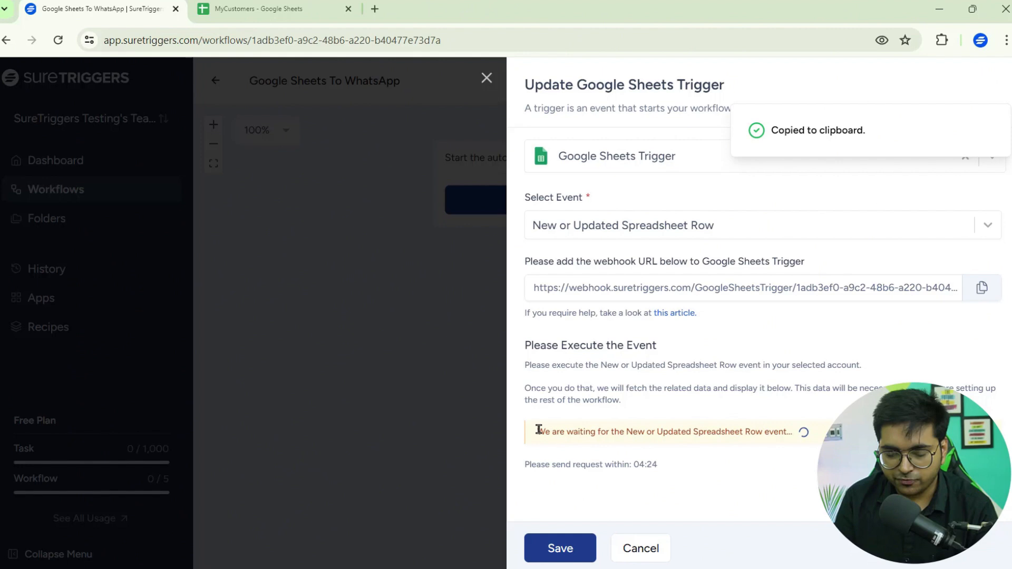
left_click_drag(538, 429, 803, 433)
left_click(790, 420)
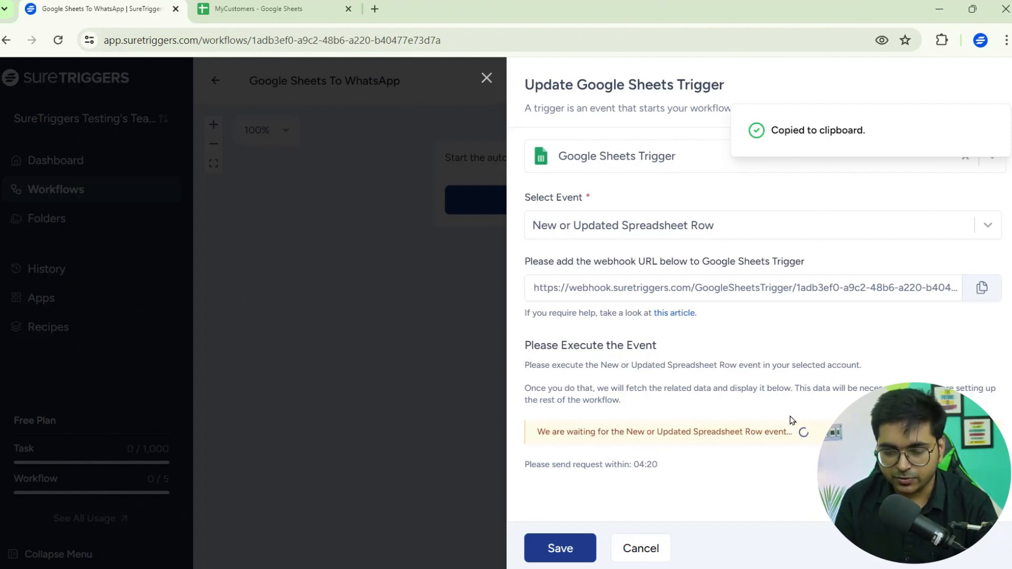
- In the MyCustomers Google Sheet, search the Google Workspace Marketplace for the SureTriggers Webhook add-on, then close the marketplace
left_click(310, 16)
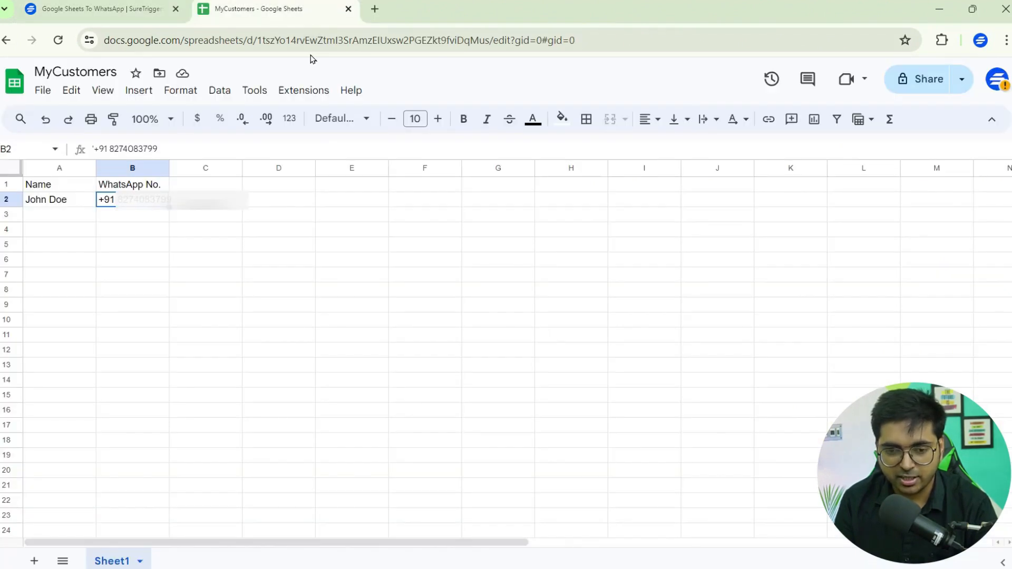
left_click(304, 91)
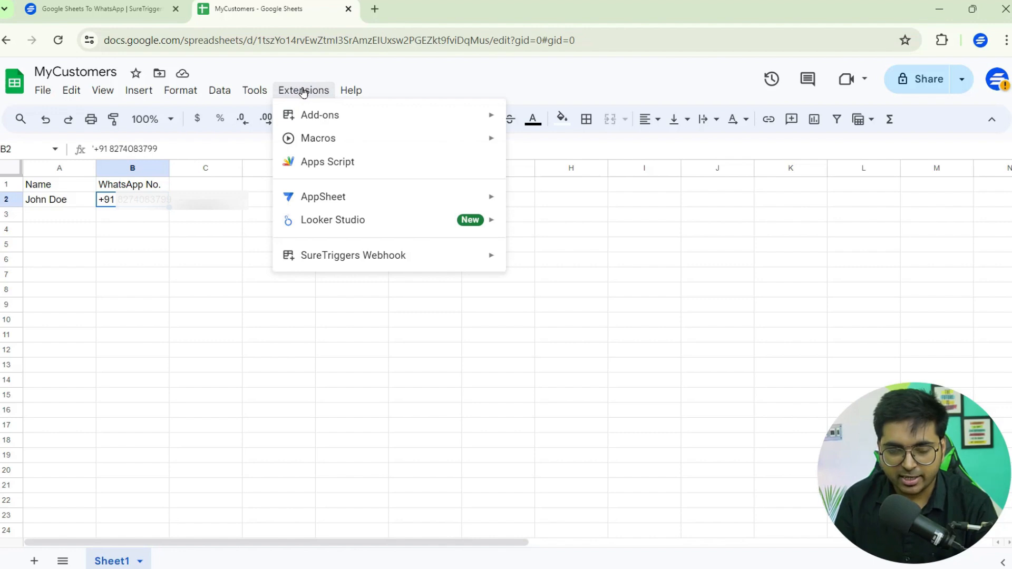
mouse_move(306, 114)
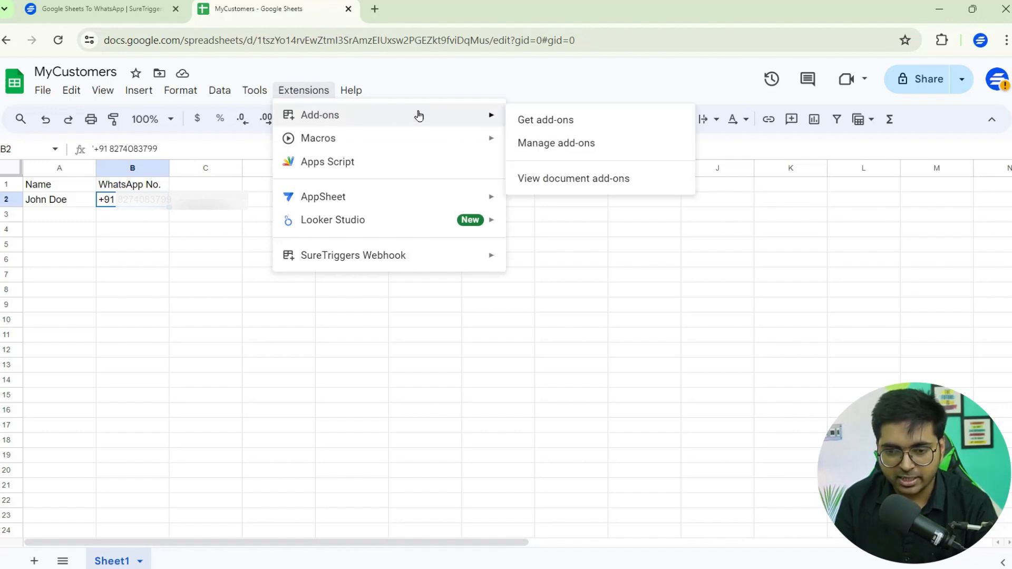
left_click(521, 120)
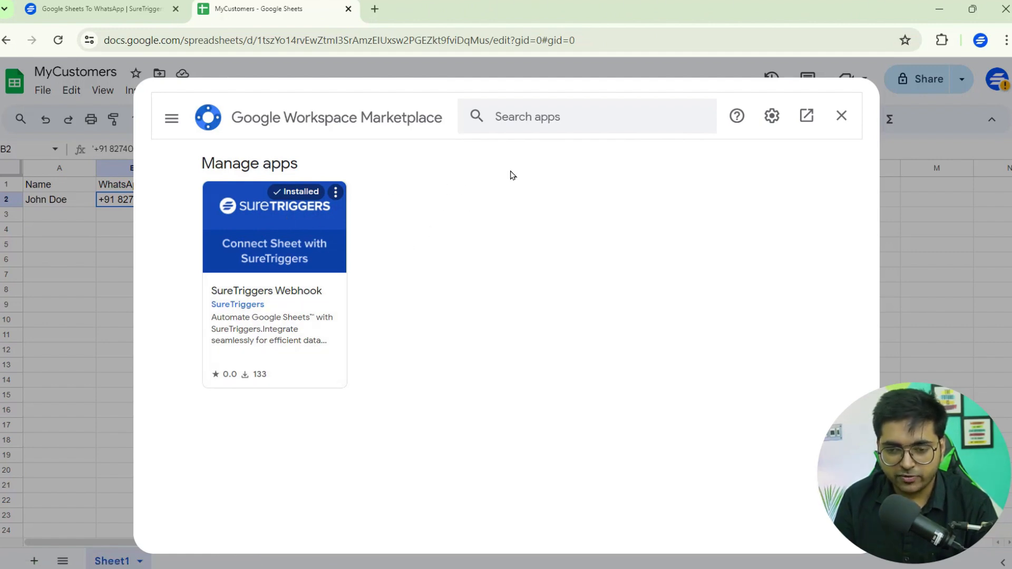
left_click(566, 122)
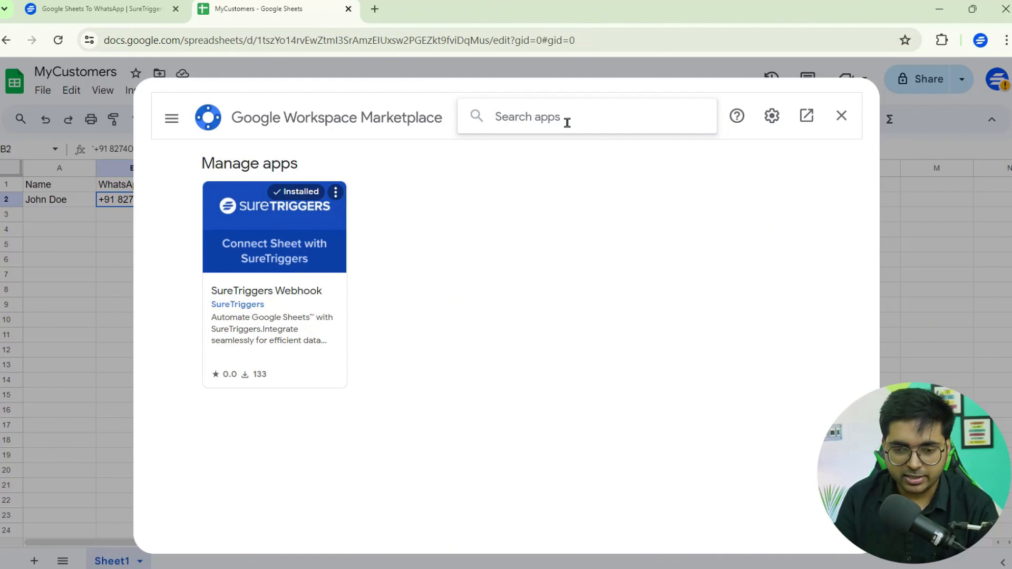
type("suret")
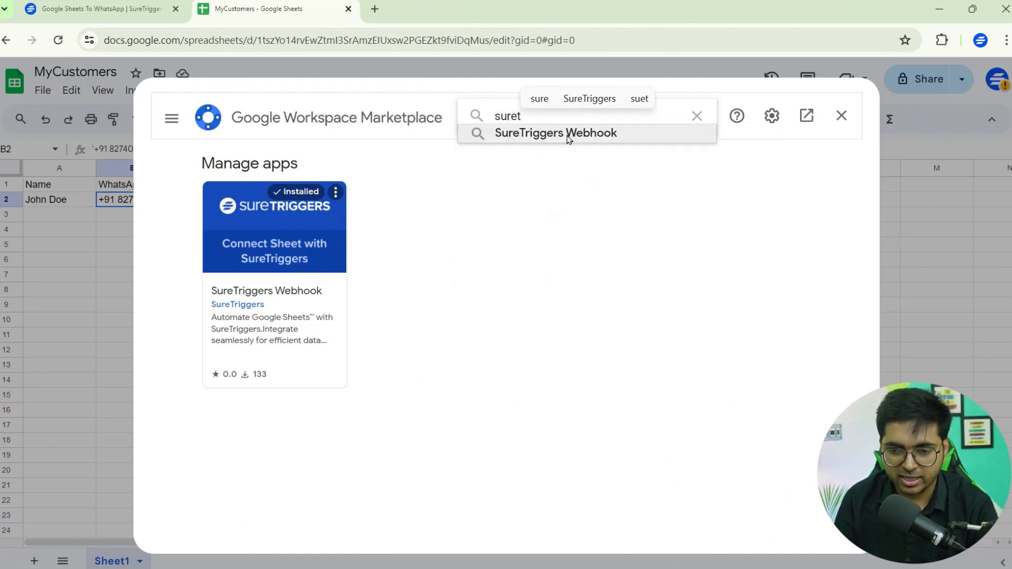
left_click(576, 137)
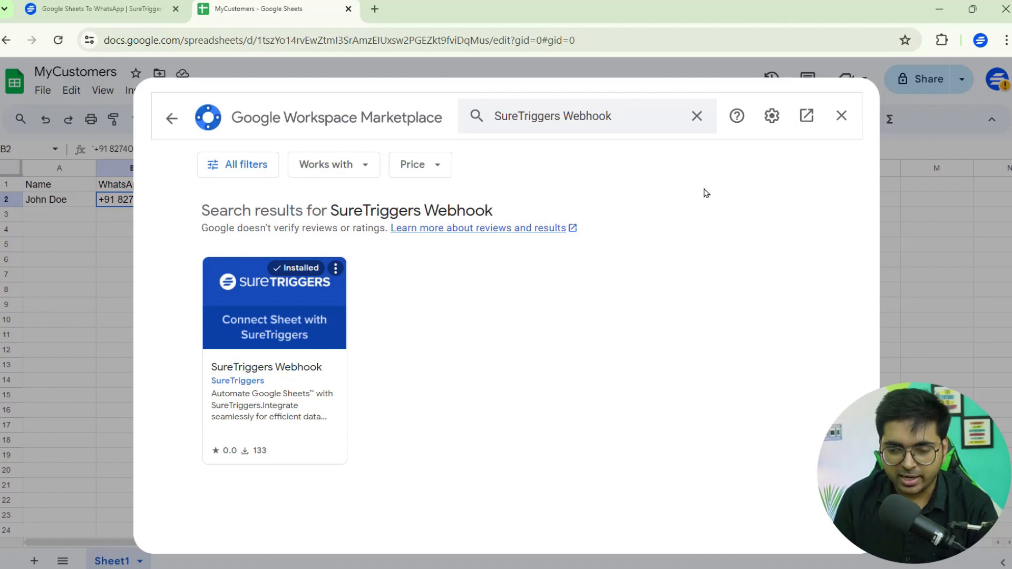
left_click(847, 117)
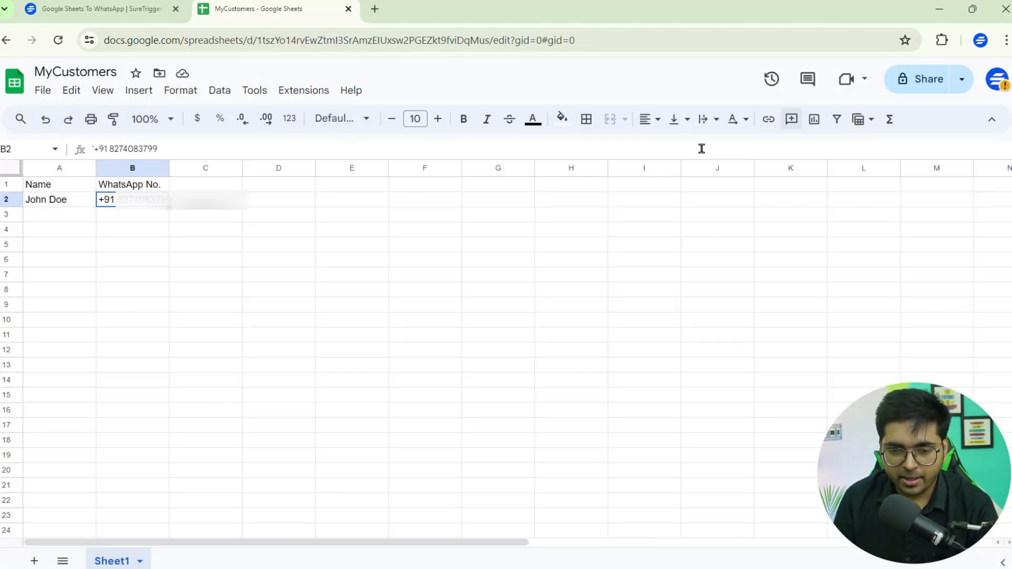
- Submit the SureTriggers Webhook setup with the webhook URL and trigger column B, and send the test data
left_click(323, 93)
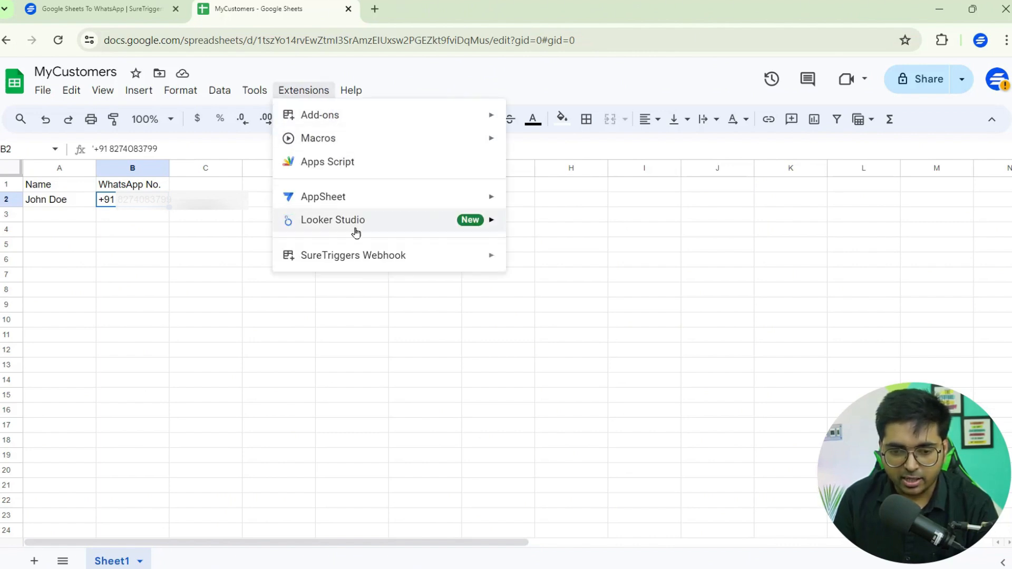
mouse_move(344, 257)
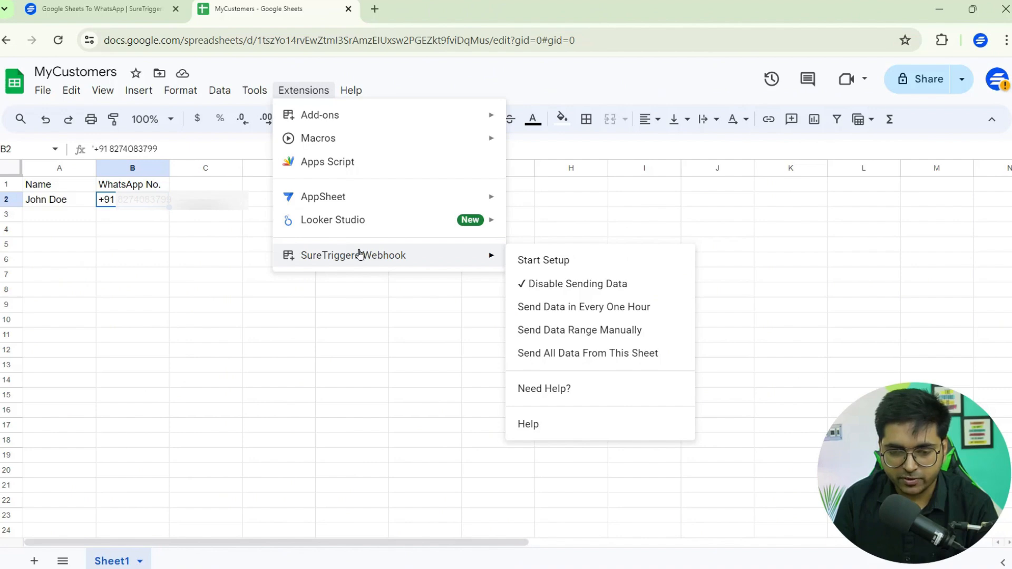
left_click(527, 258)
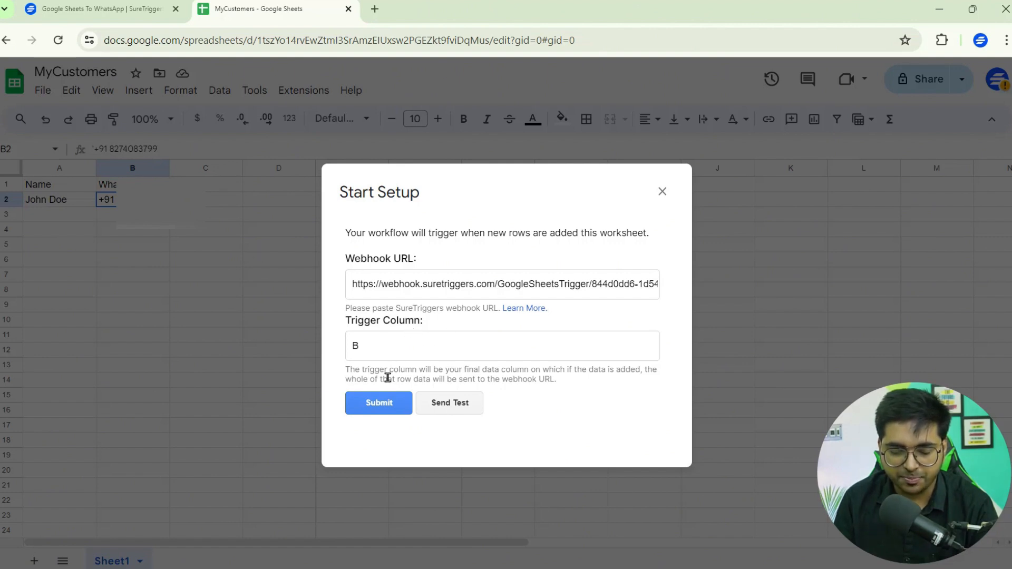
left_click(388, 409)
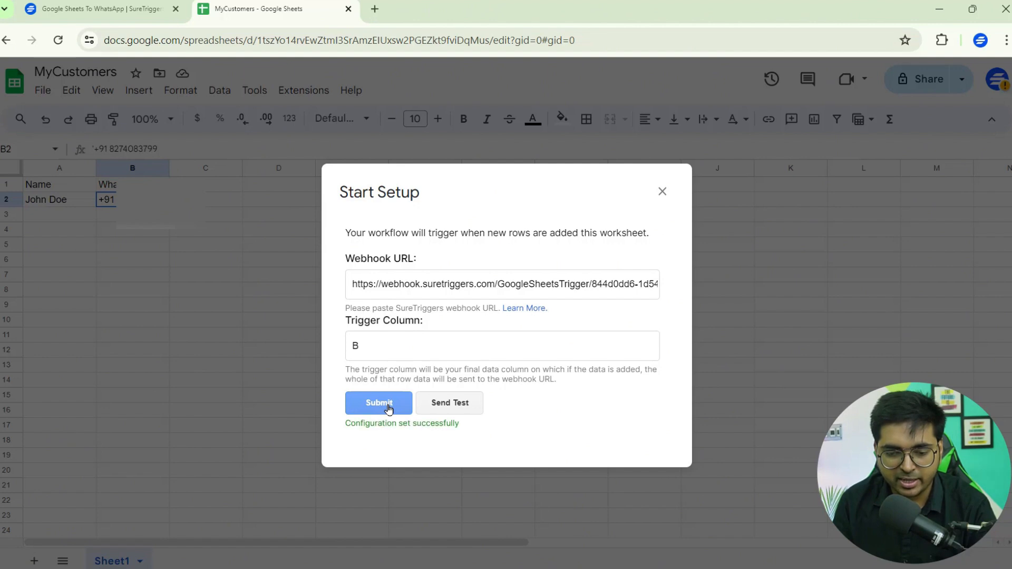
left_click(453, 413)
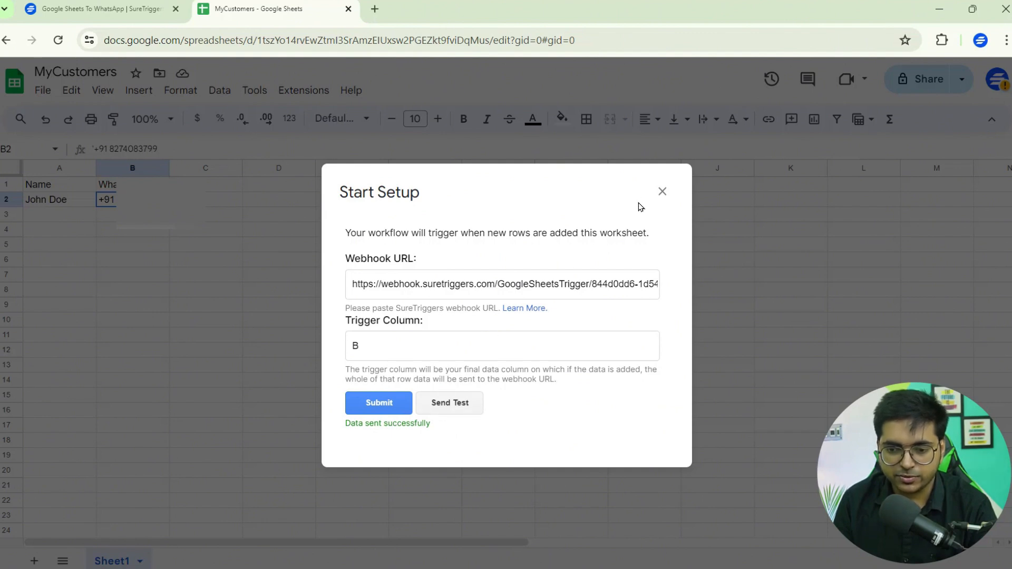
left_click(659, 190)
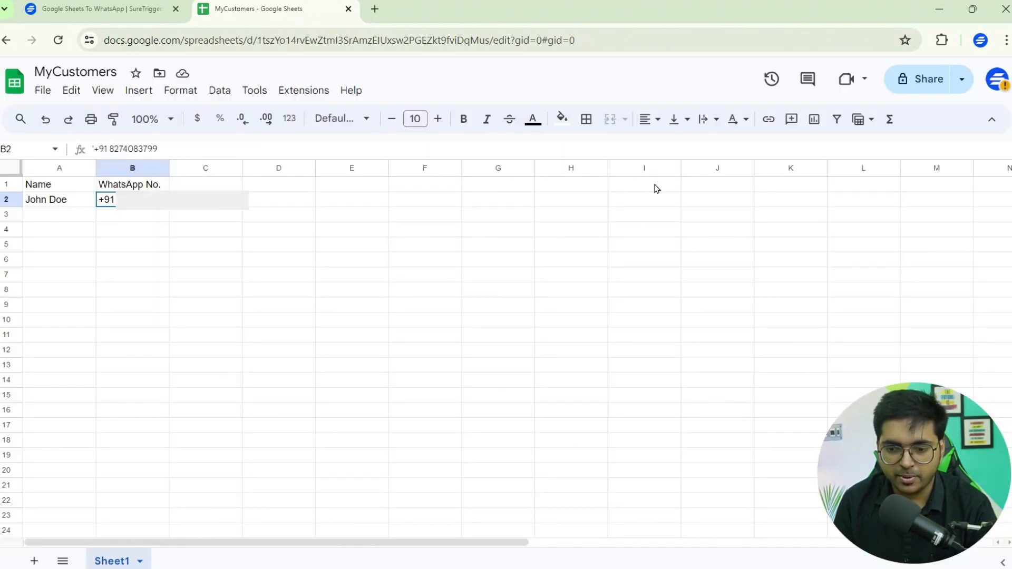
- Review the SureTriggers Webhook data-sending options and enter another customer's name and WhatsApp number in row 3
left_click(304, 91)
mouse_move(372, 256)
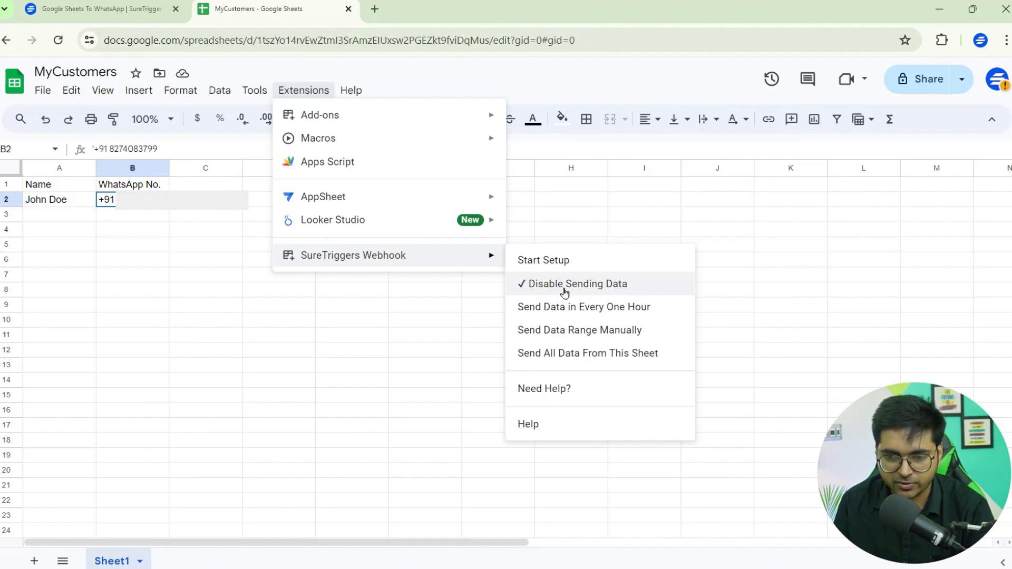
left_click(60, 214)
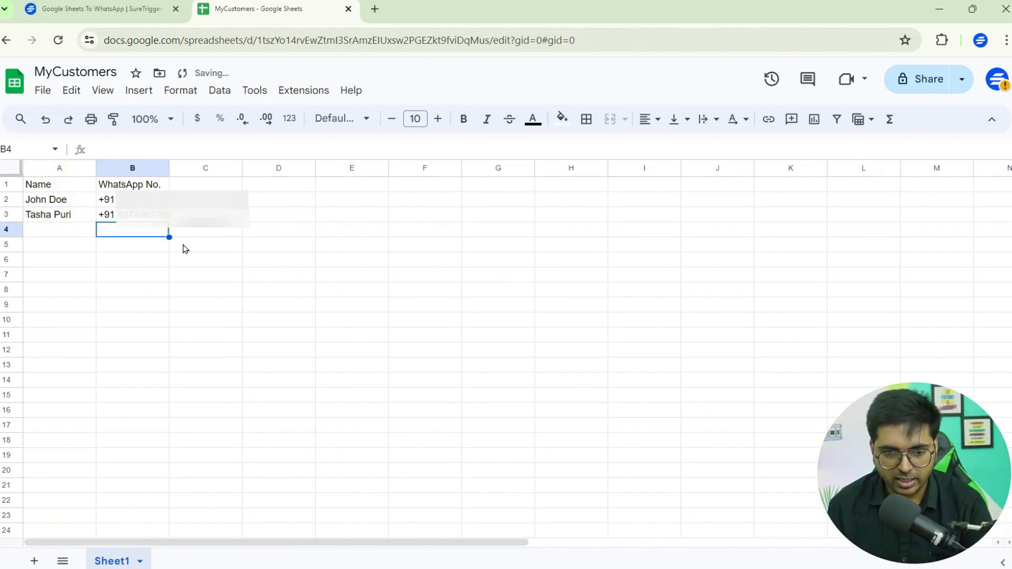
- Return to the SureTriggers workflow and save the Google Sheets trigger with the fetched row data
left_click(100, 9)
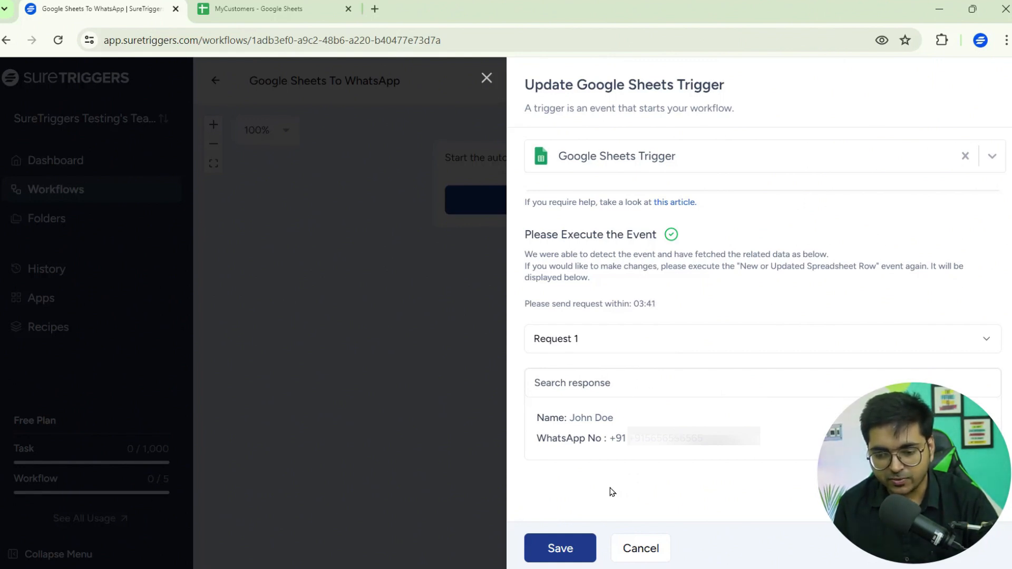
left_click(547, 550)
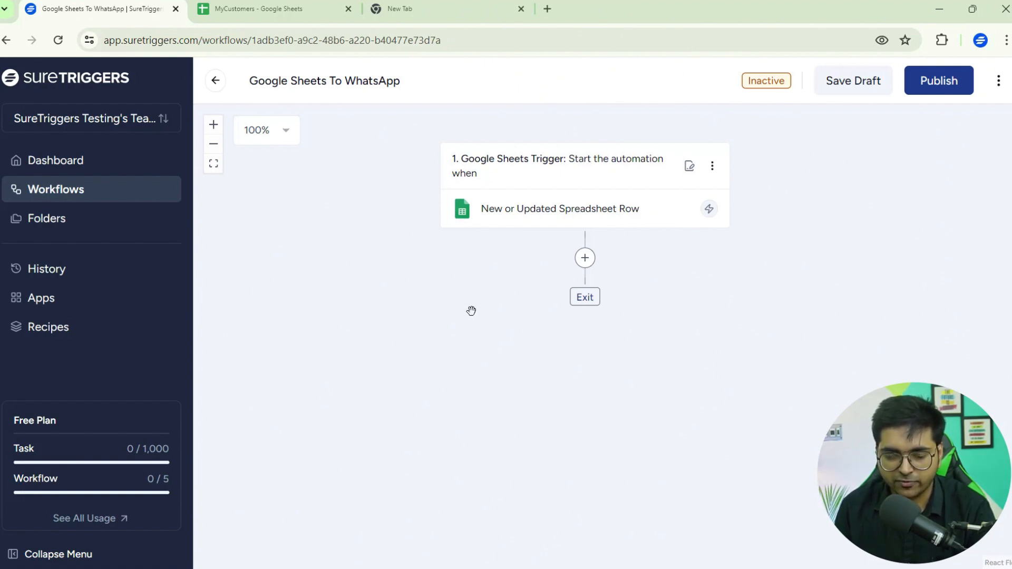
- Open developers.facebook.com to view the Meta for Developers site, then close it and return to the SureTriggers workflow
left_click(384, 9)
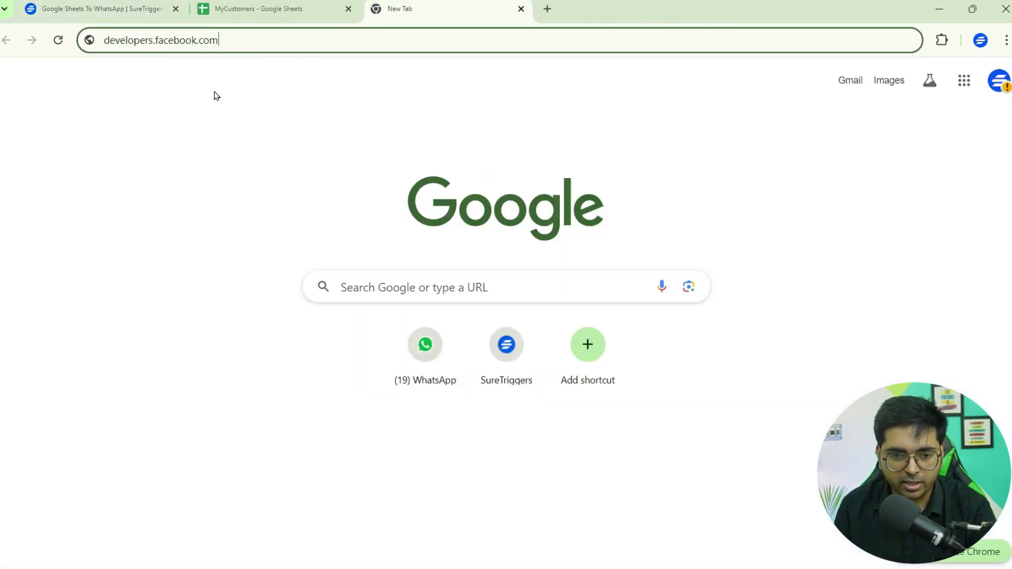
key("Return")
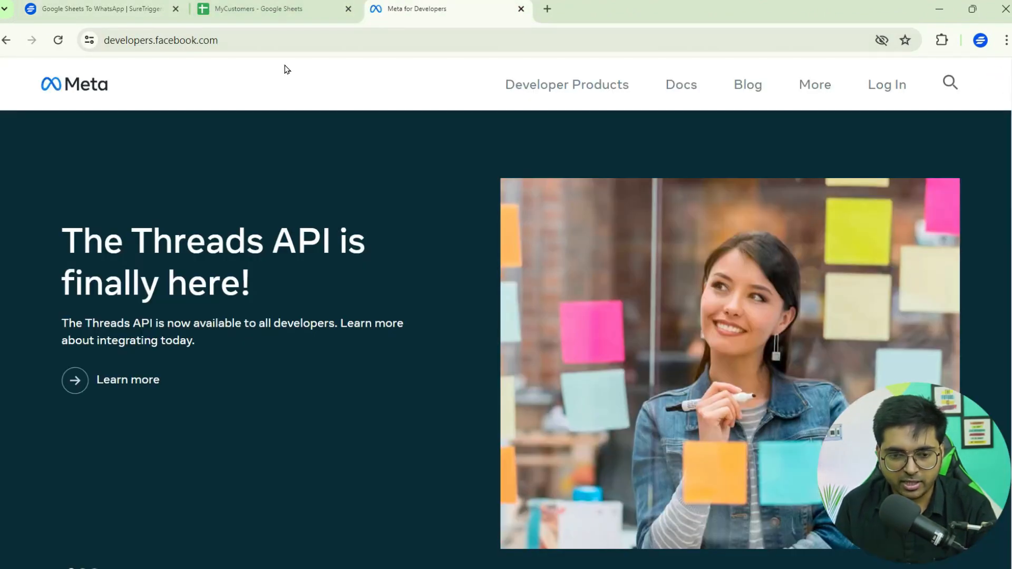
left_click(294, 45)
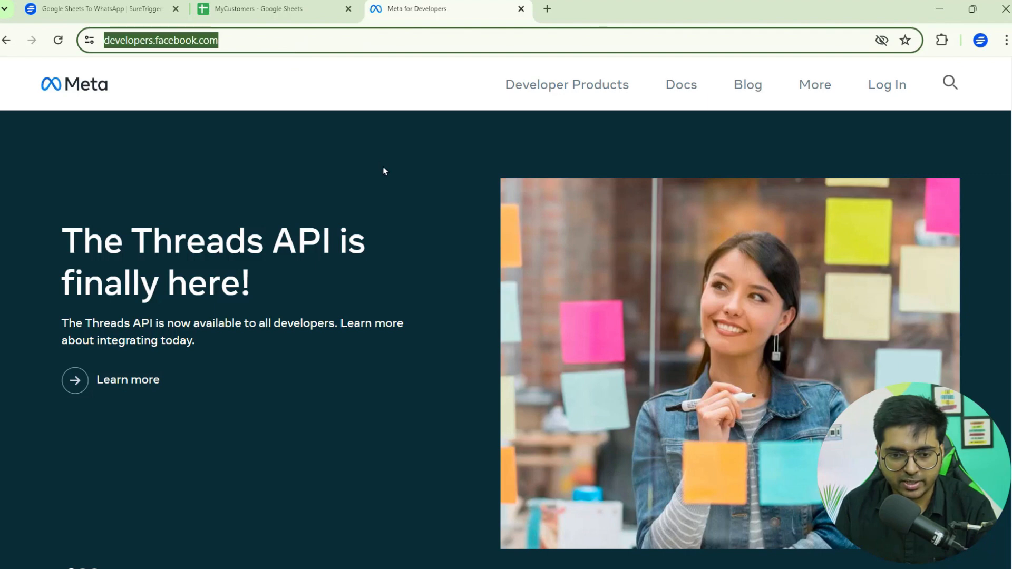
left_click(580, 208)
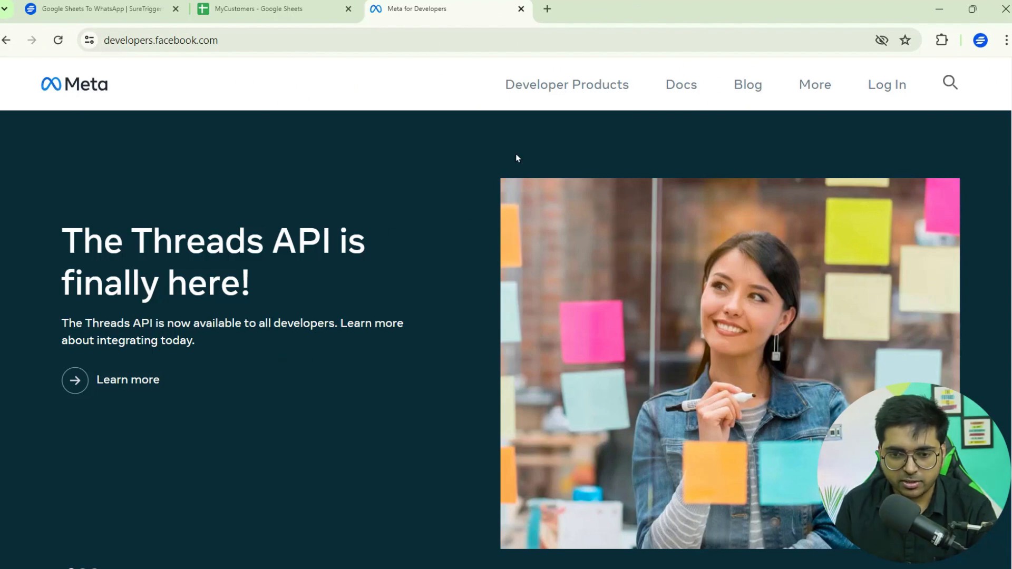
left_click(521, 9)
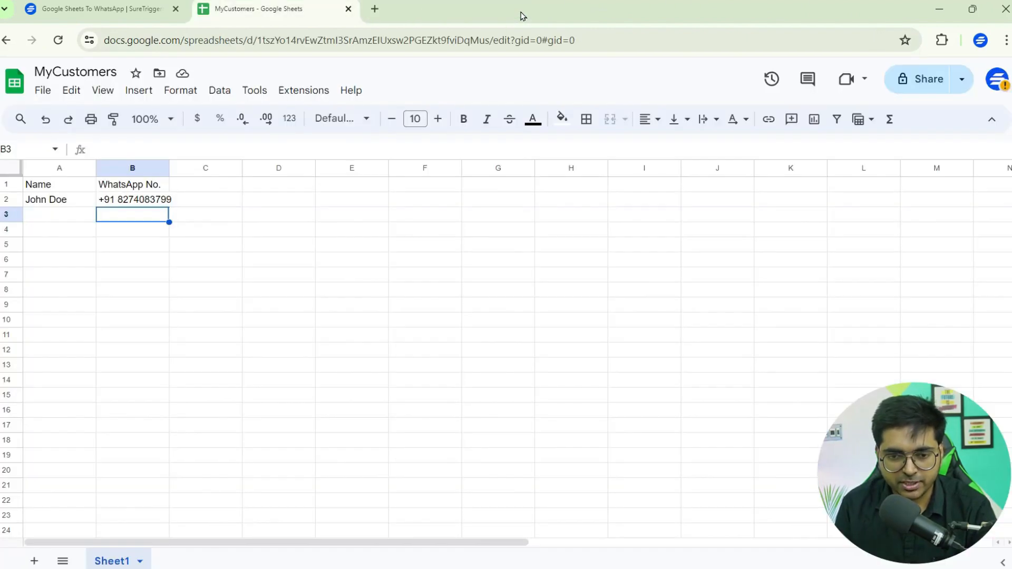
left_click(143, 2)
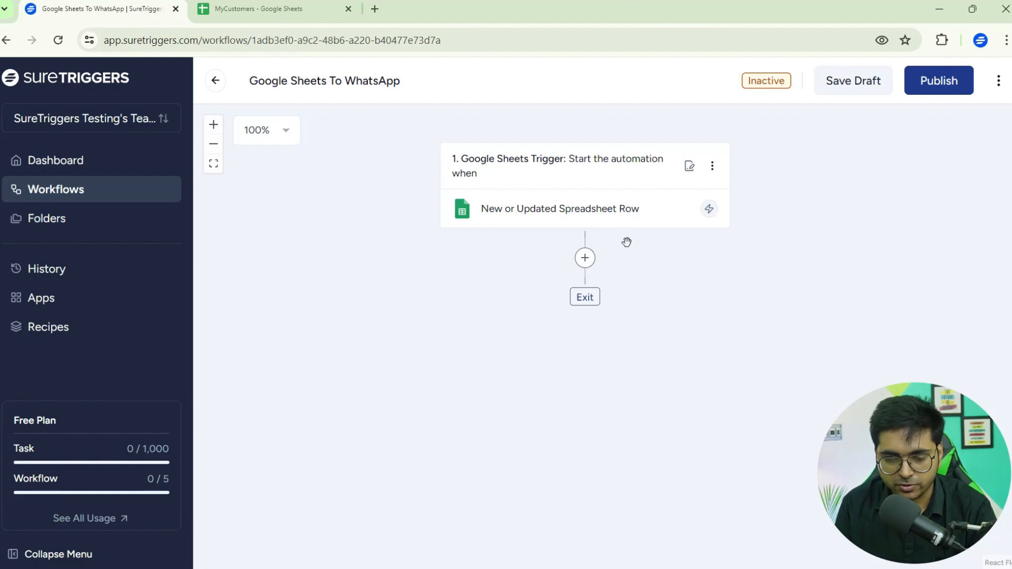
- Add a WhatsApp Cloud API action after the Google Sheets trigger
left_click(585, 258)
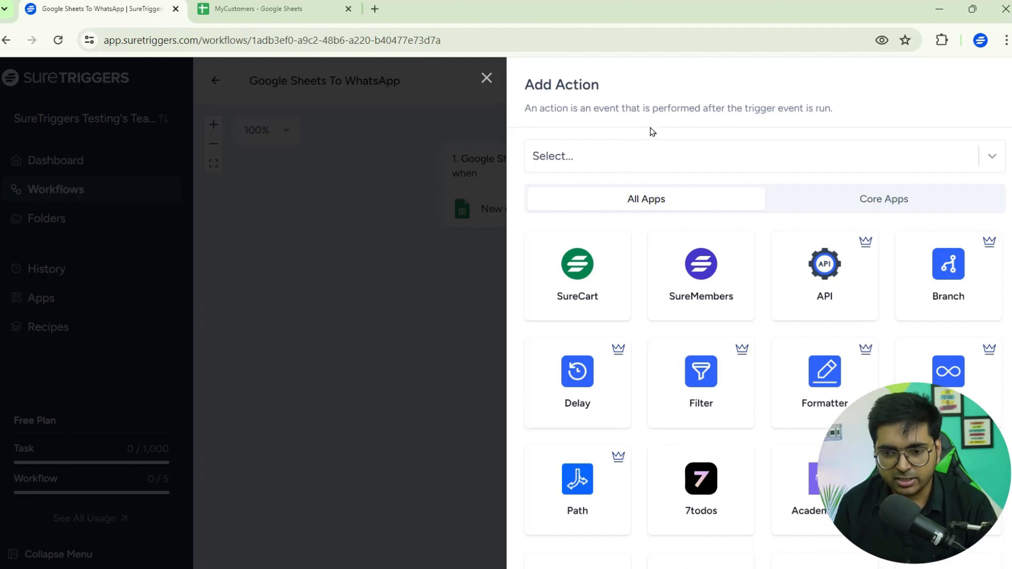
left_click(578, 157)
type("whatsapp")
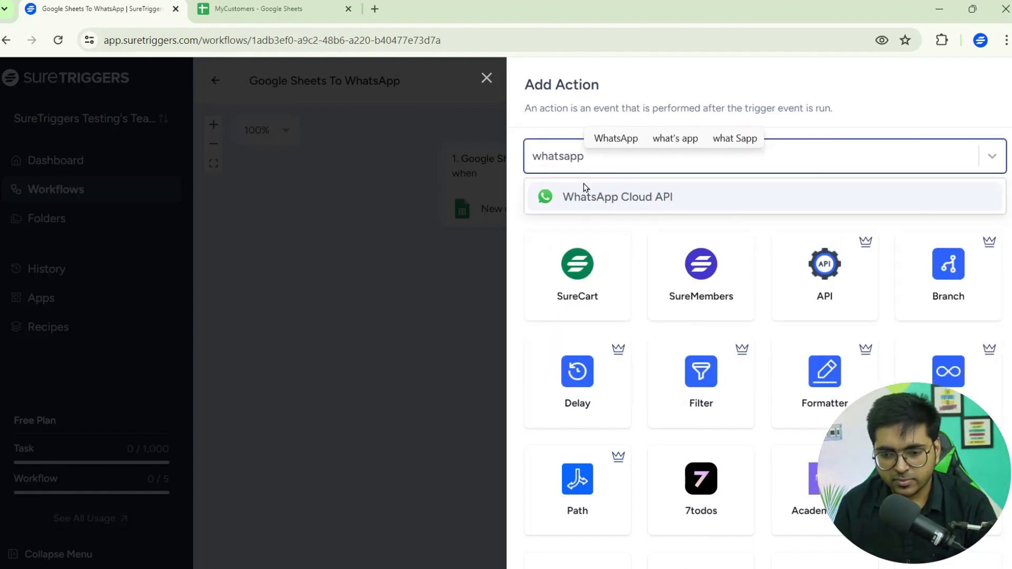
left_click(580, 197)
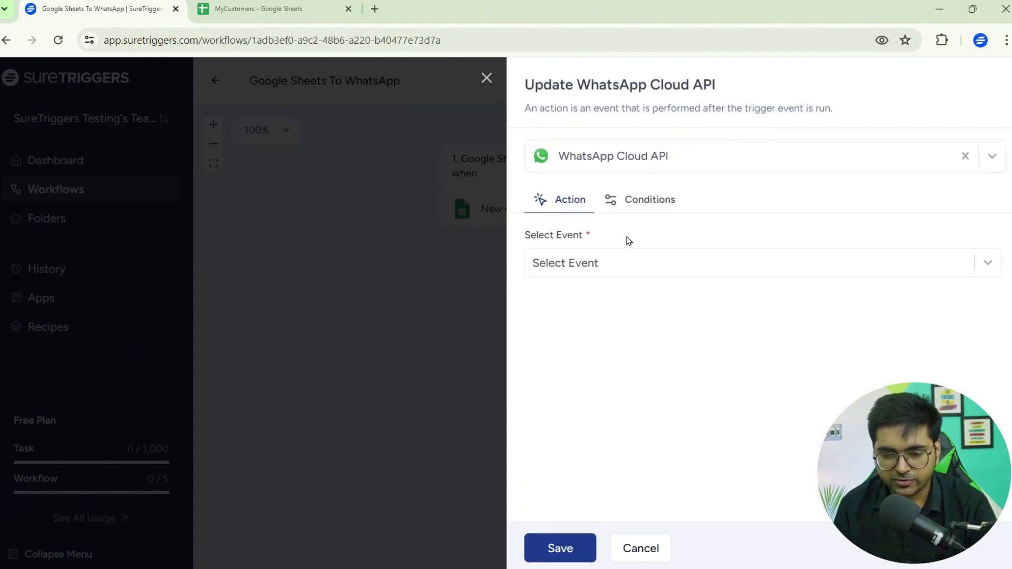
- Set the WhatsApp action's event to Send Template Message and use the WA connection
left_click(582, 259)
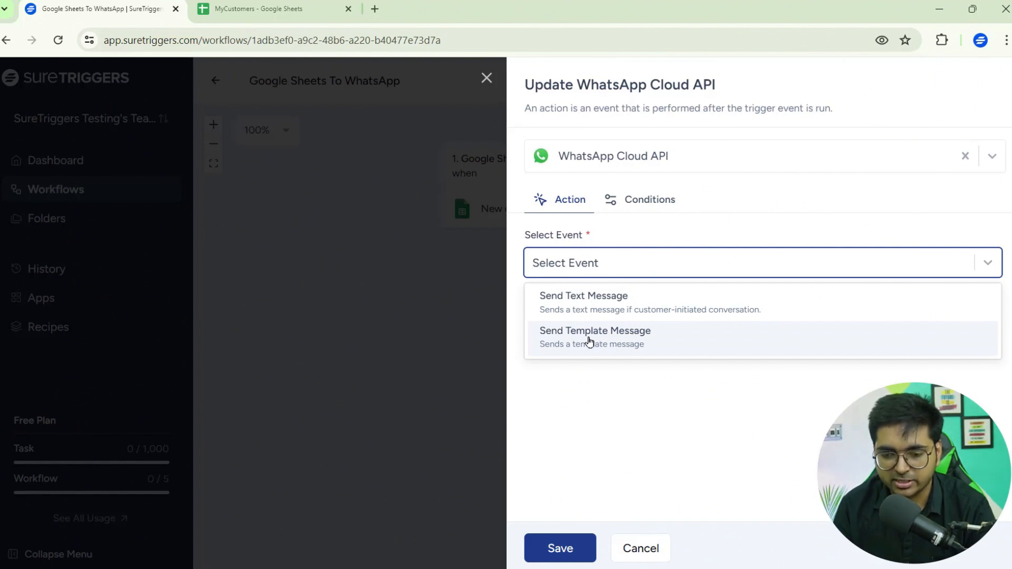
left_click(632, 341)
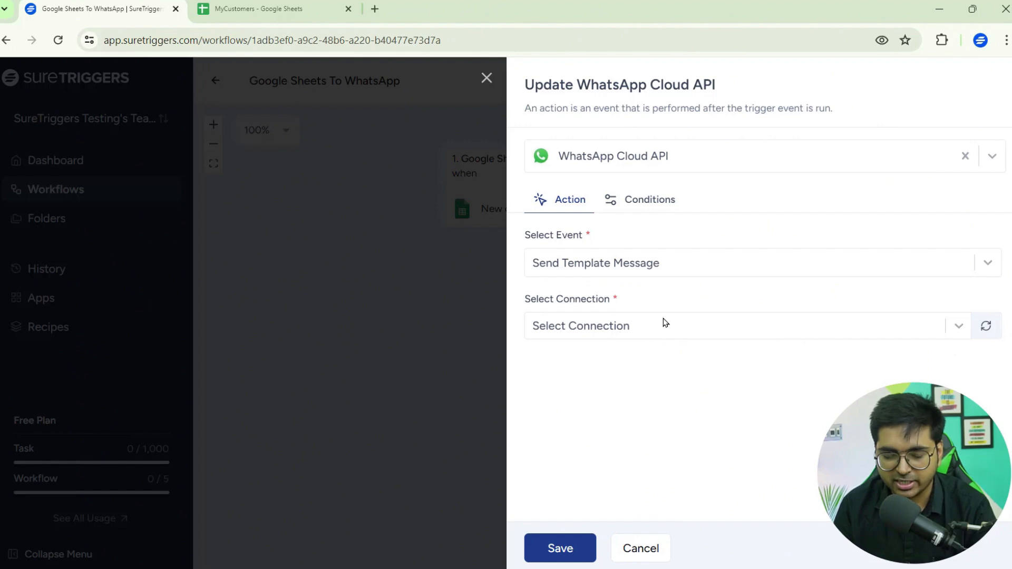
left_click(963, 324)
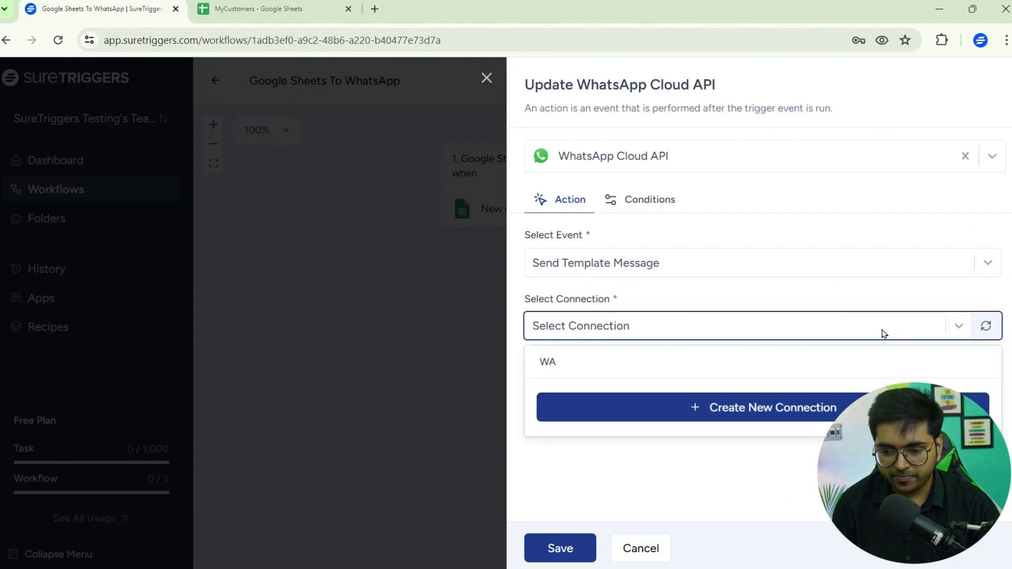
left_click(763, 364)
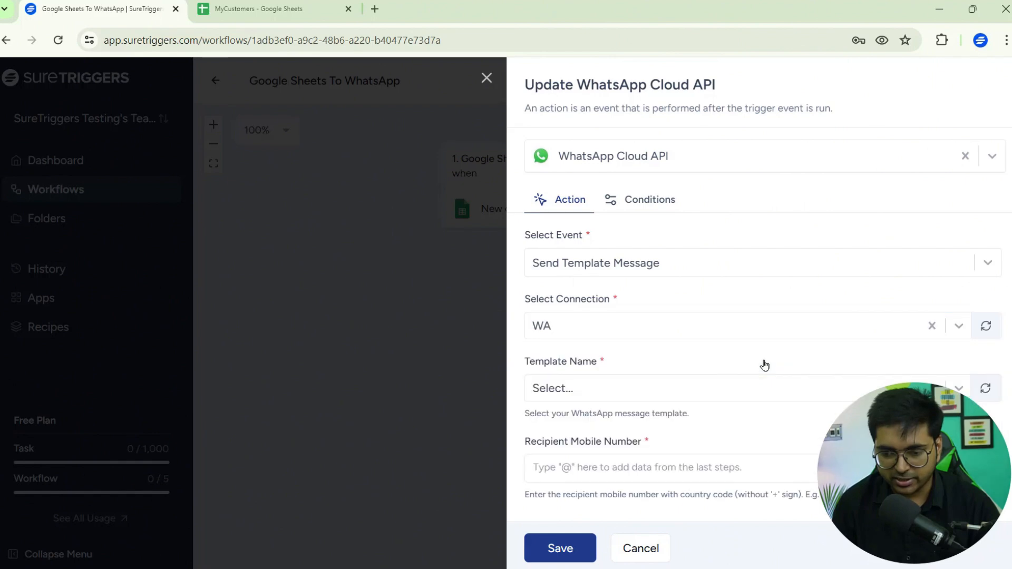
- Choose the hello_world template with language code en_US and map the recipient mobile number to the trigger's WhatsApp No field
left_click(617, 388)
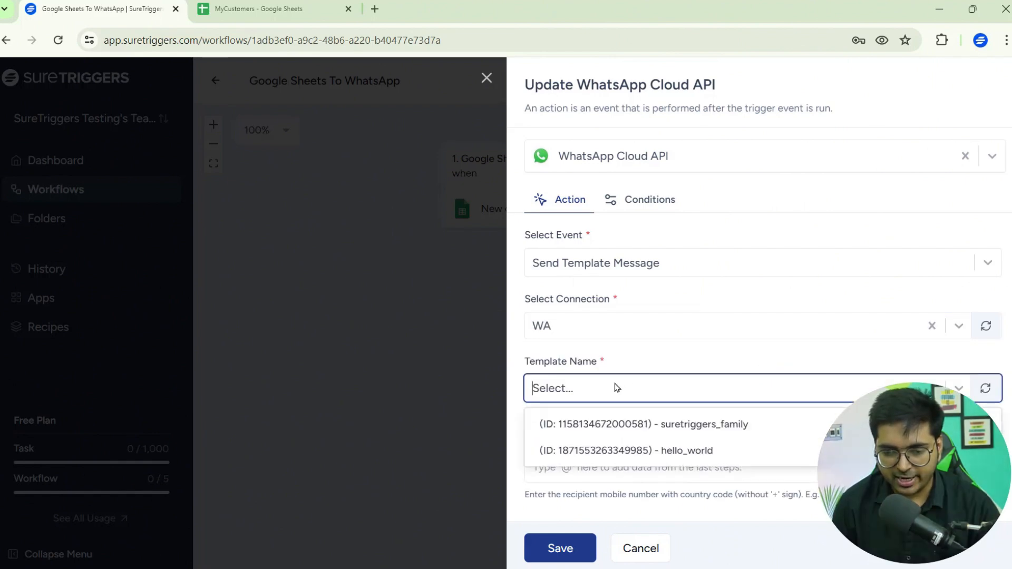
left_click(681, 451)
left_click(745, 461)
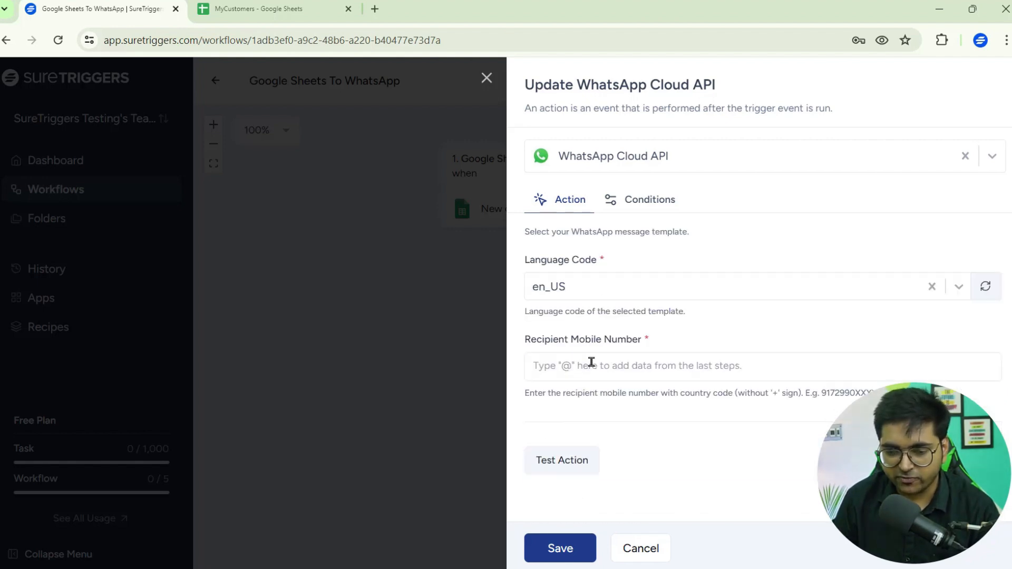
left_click(591, 363)
type("@")
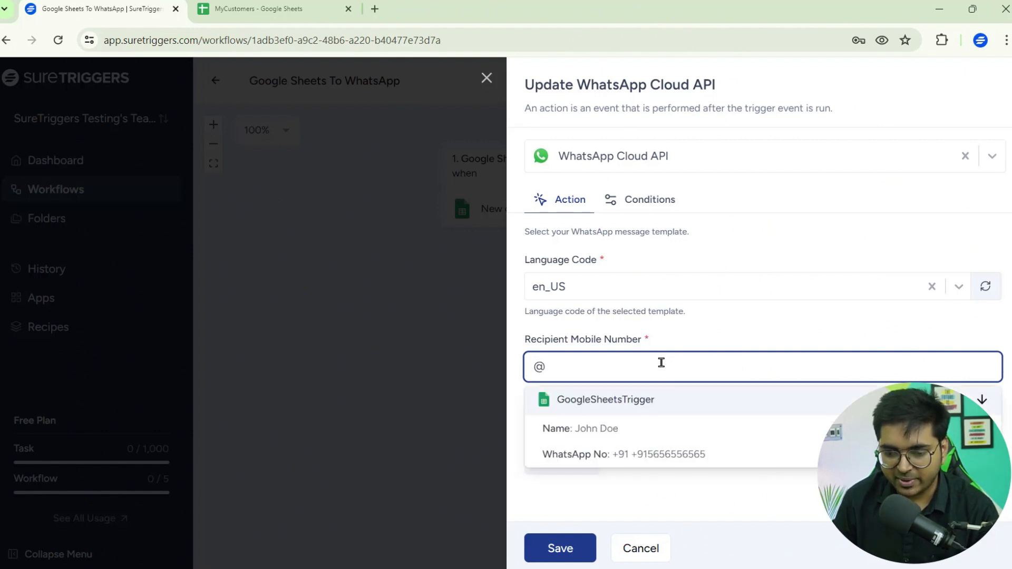
left_click(652, 456)
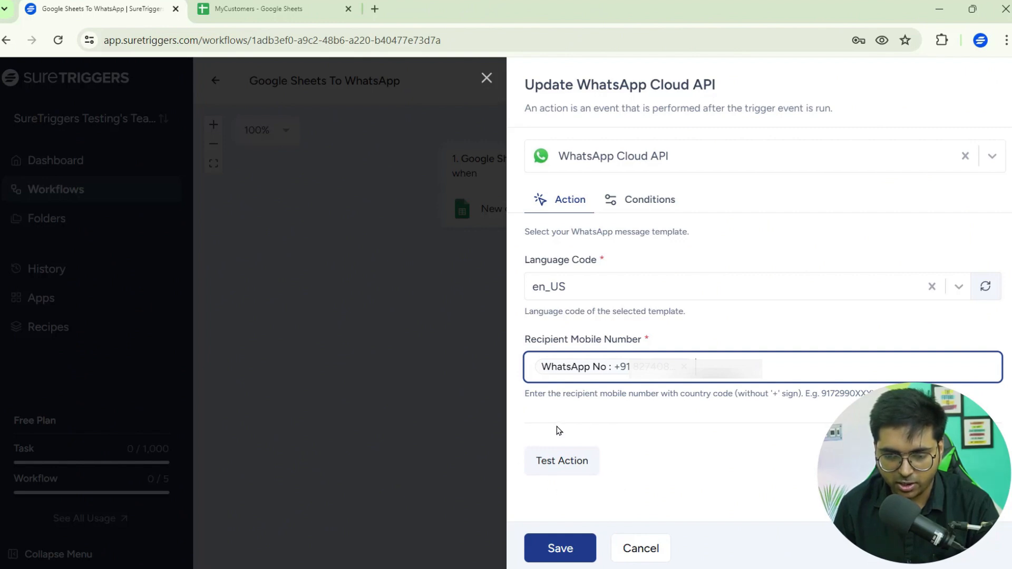
- Test the WhatsApp template message action, review its response, and save the action
left_click(559, 470)
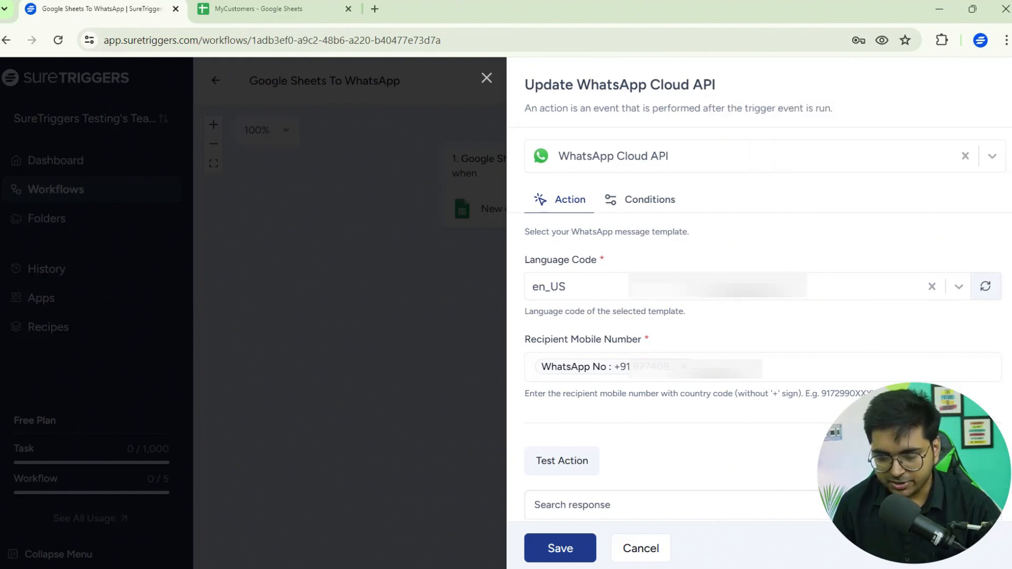
scroll(966, 235, "down", 3)
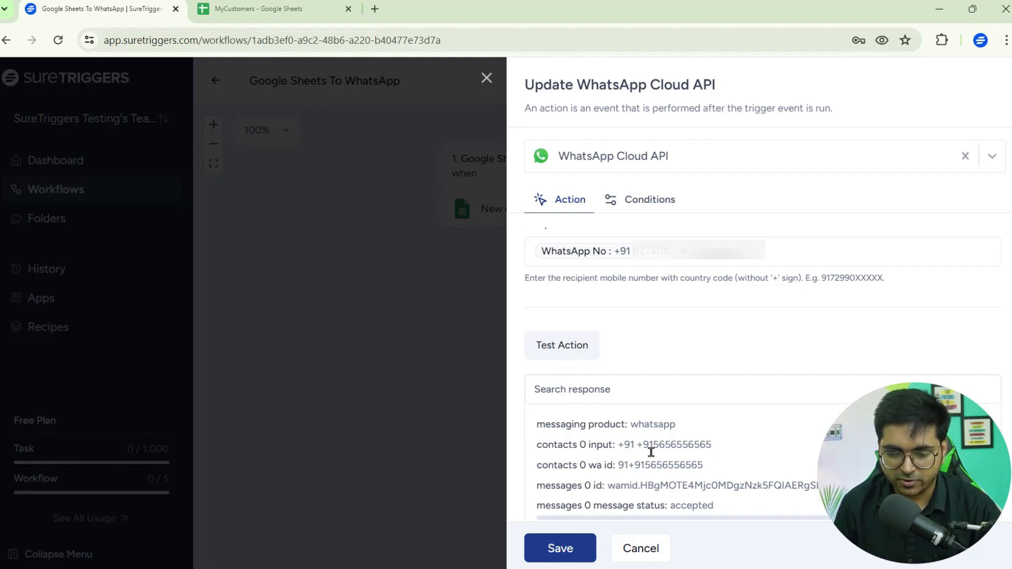
left_click(555, 551)
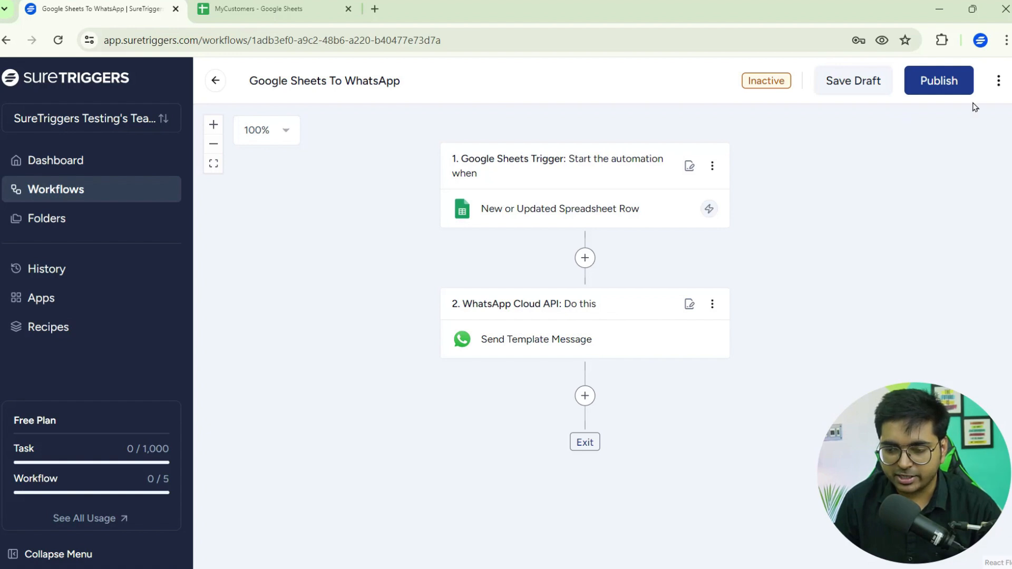
- Publish the Google Sheets To WhatsApp workflow and switch to the MyCustomers Google Sheet
left_click(940, 90)
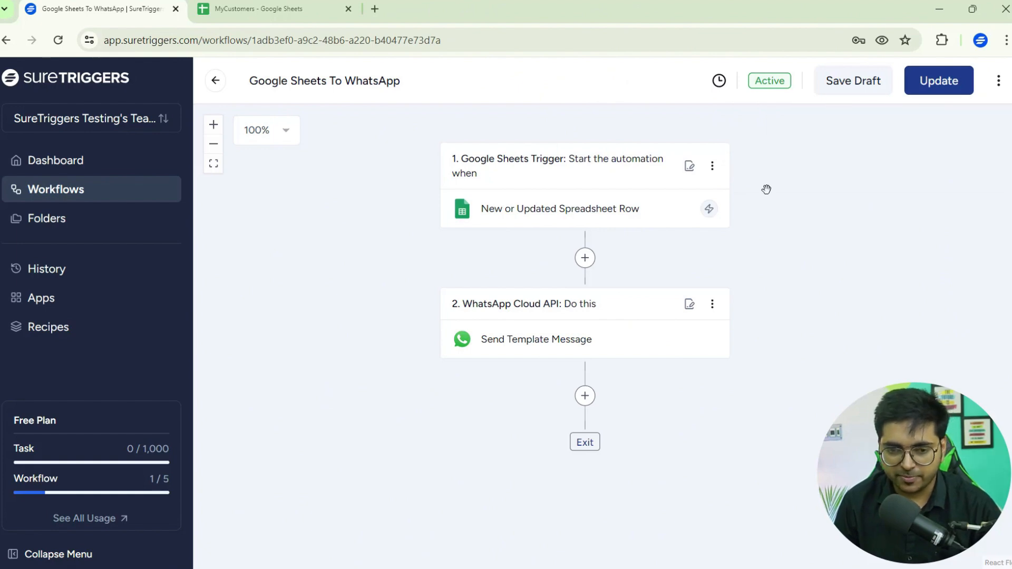
left_click(314, 10)
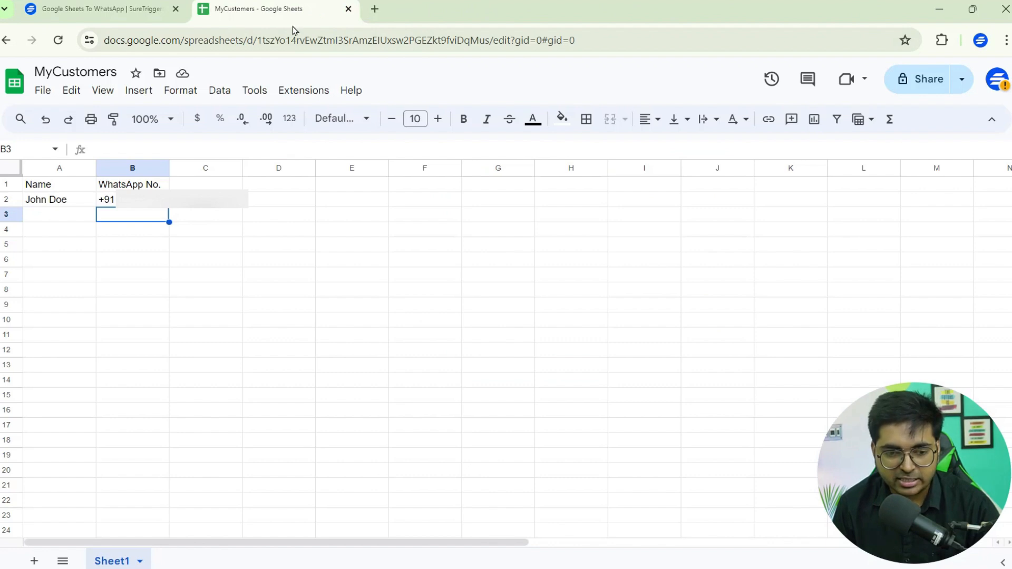